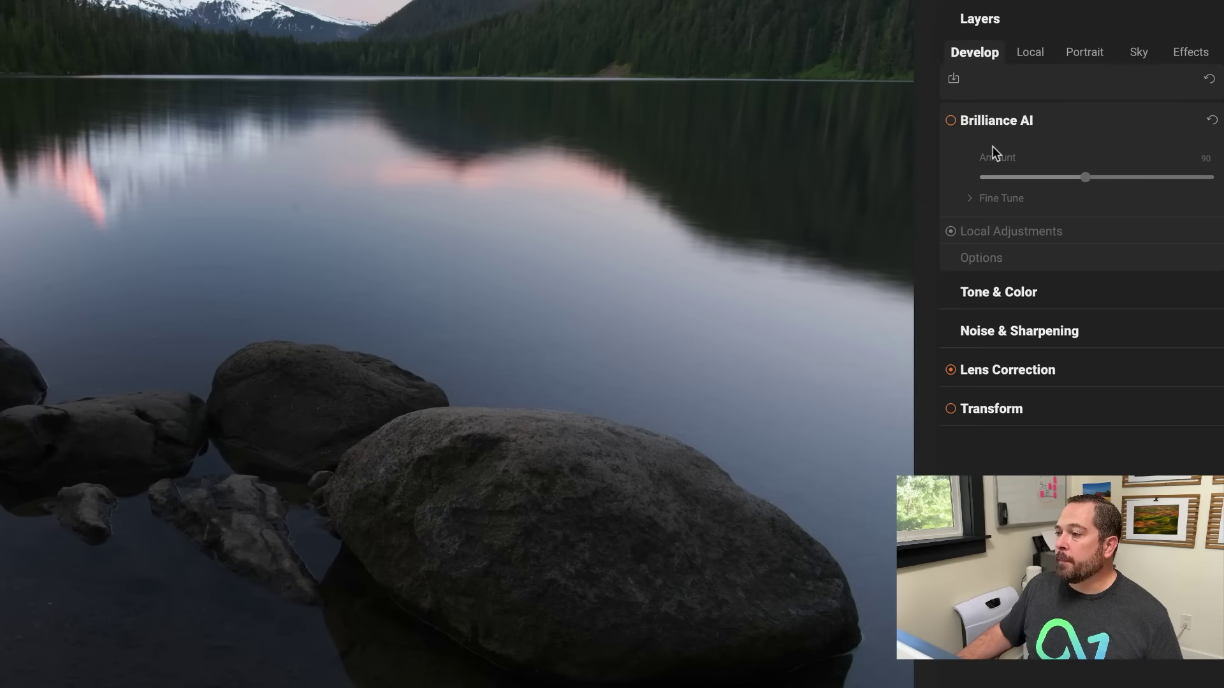
Enable Brilliance AI on the lake photo, try a weaker strength, then settle at amount 91
left_click(951, 120)
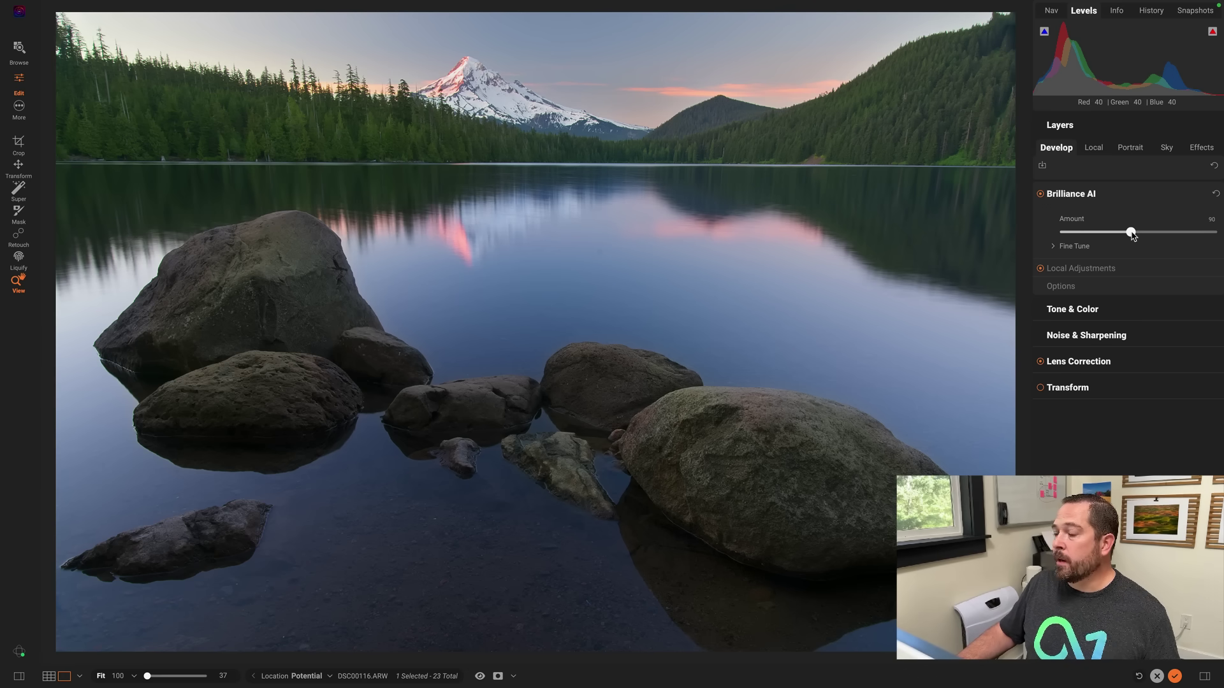
mouse_move(1132, 234)
left_mouse_down()
mouse_move(1059, 235)
mouse_move(1167, 235)
mouse_move(1084, 236)
mouse_move(1130, 235)
left_mouse_up()
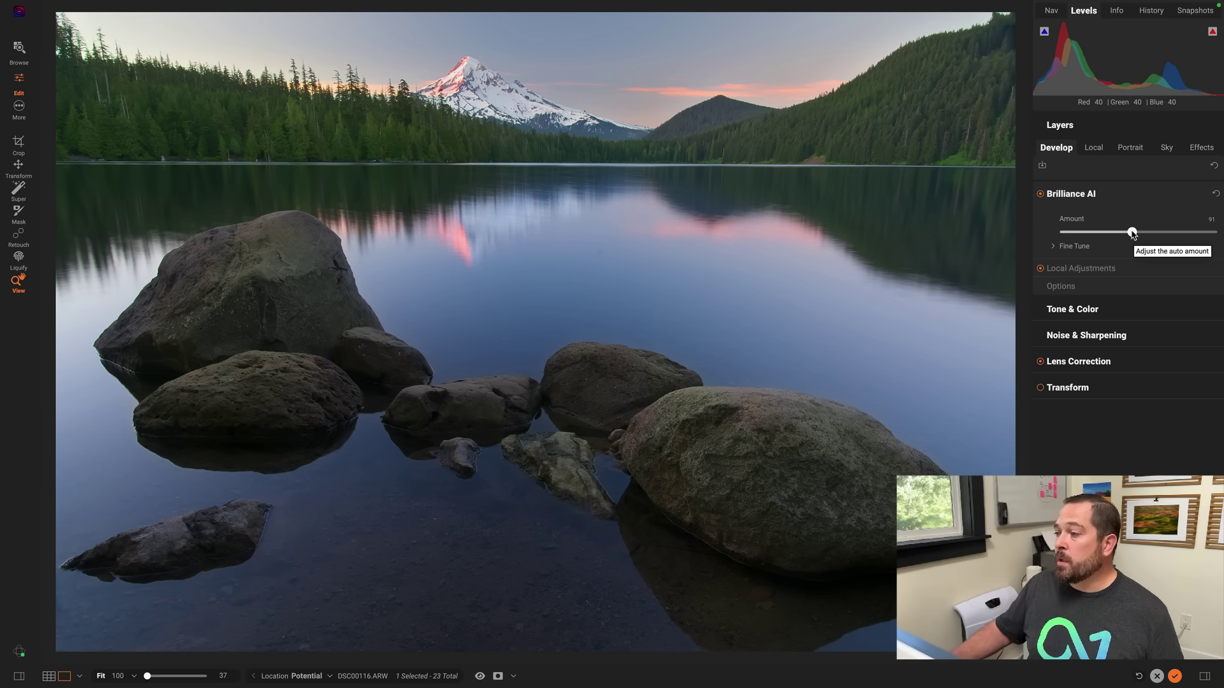
Test Fine Tune Color Amount, then set Brilliance AI Amount to 124 and Color Amount to 78
left_click(1054, 247)
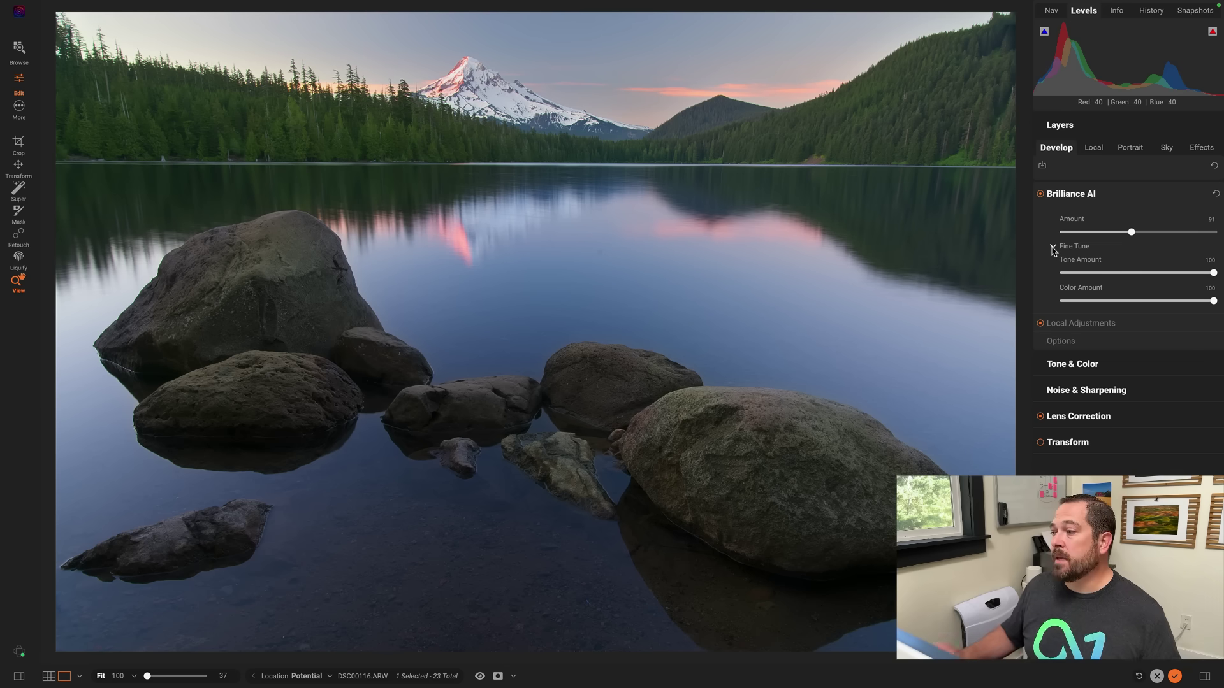
left_click_drag(1208, 304, 1222, 275)
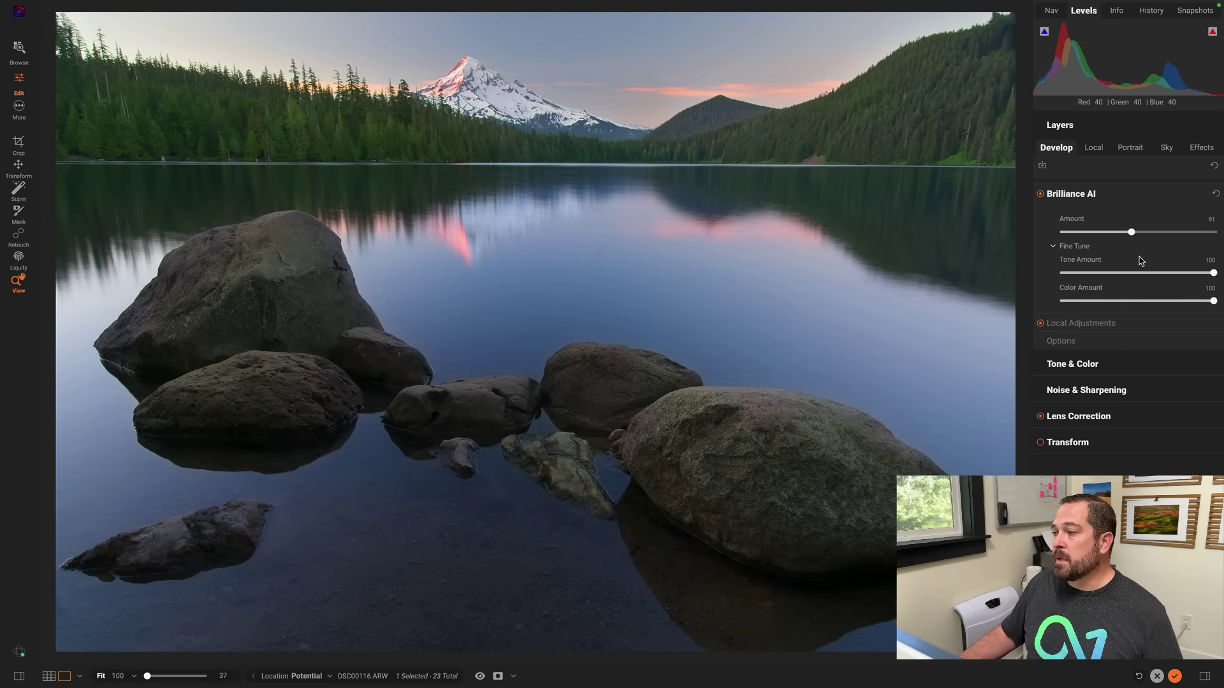
left_click_drag(1134, 235, 1161, 236)
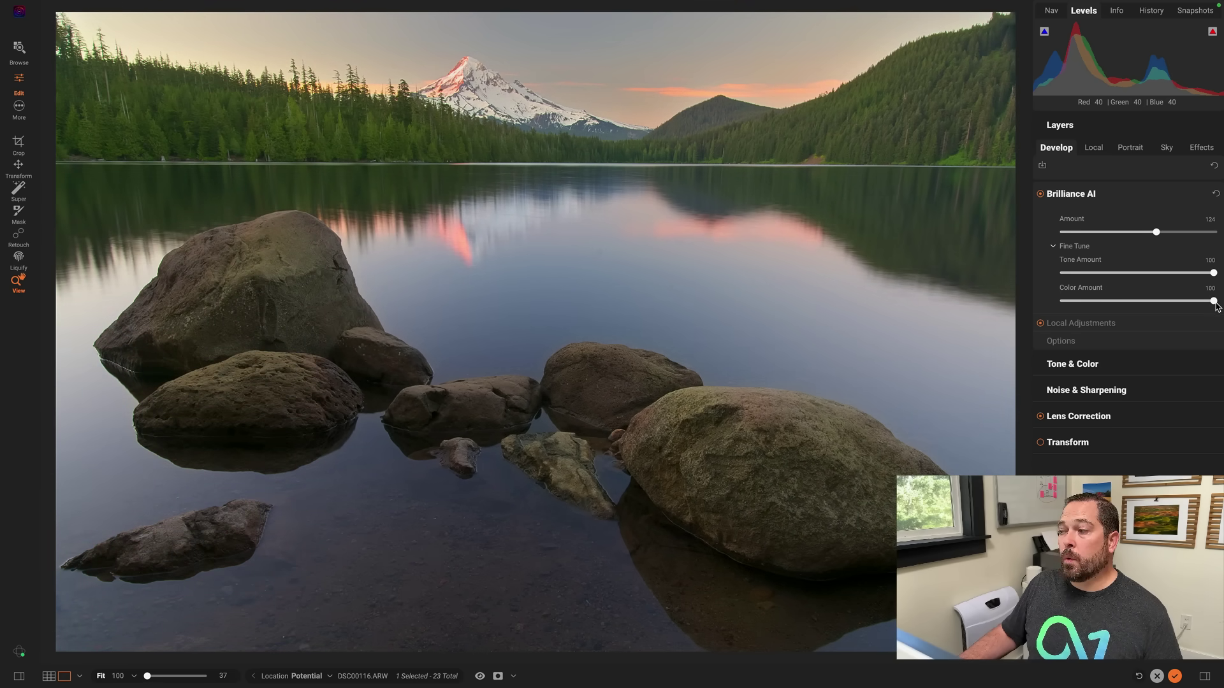
left_click_drag(1213, 304, 1179, 309)
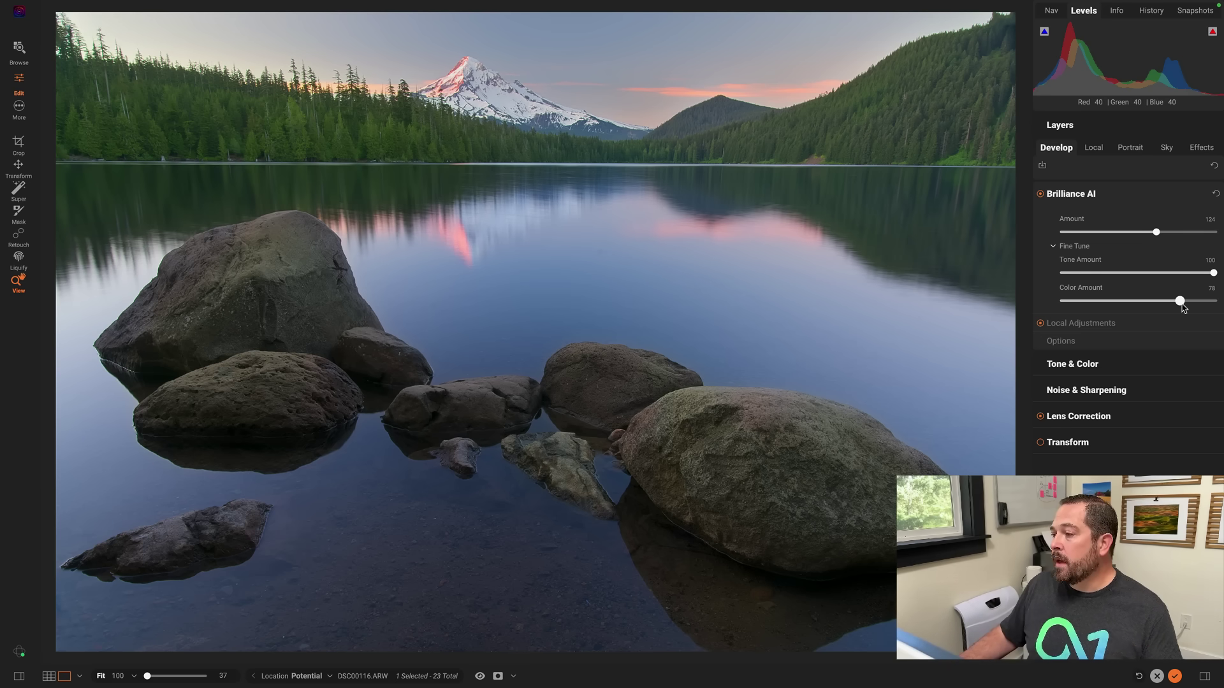
Set the lake photo's Brilliance AI Local Adjustments to Flora 57, Sky 40 and Water 46
left_click(1078, 325)
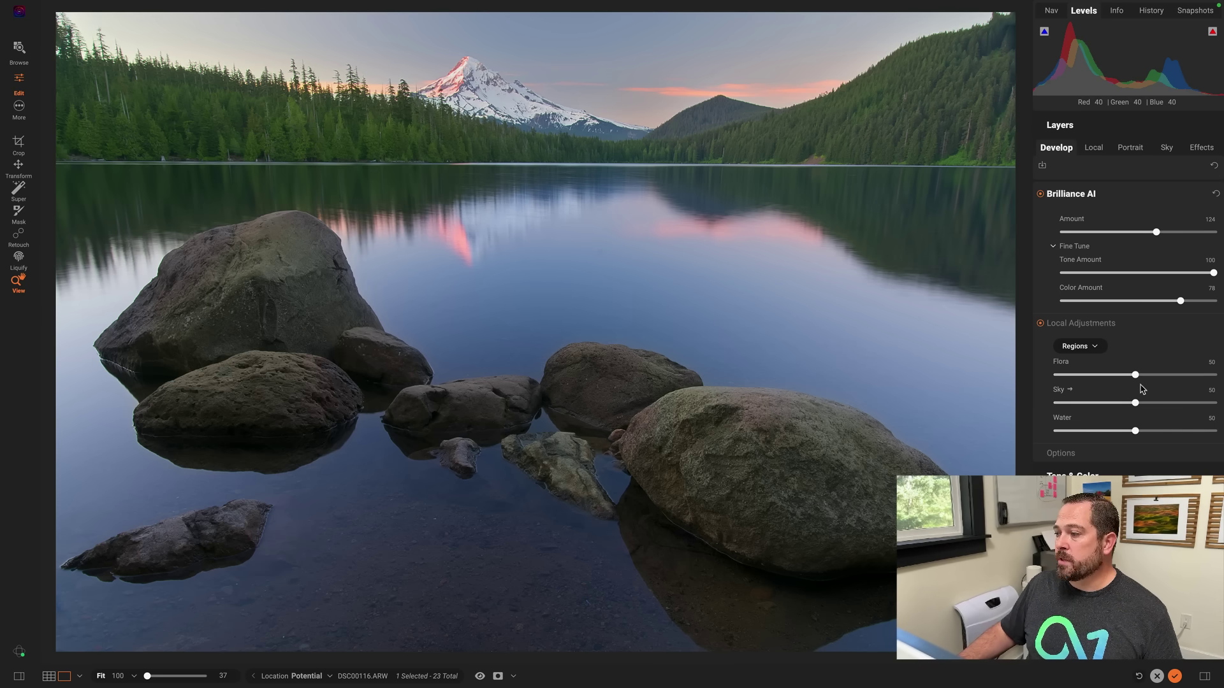
mouse_move(1136, 377)
left_mouse_down()
mouse_move(1043, 378)
mouse_move(1146, 383)
left_mouse_up()
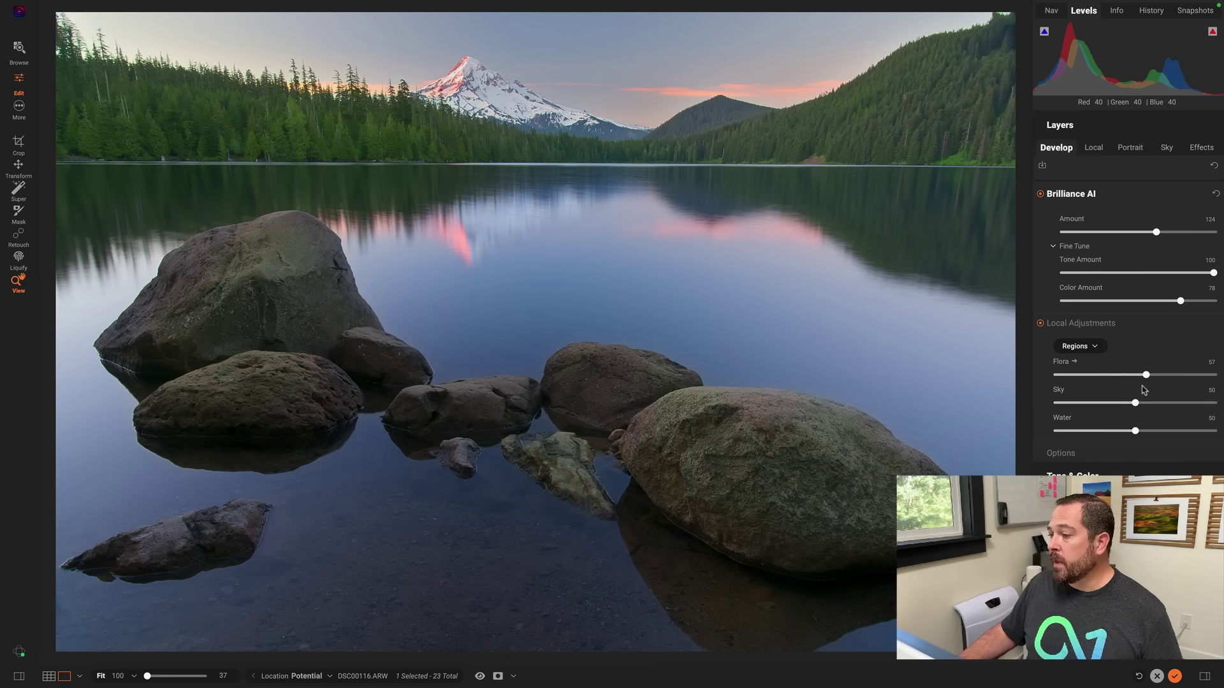
mouse_move(1135, 406)
left_mouse_down()
mouse_move(1068, 406)
mouse_move(1165, 412)
mouse_move(1122, 412)
left_mouse_up()
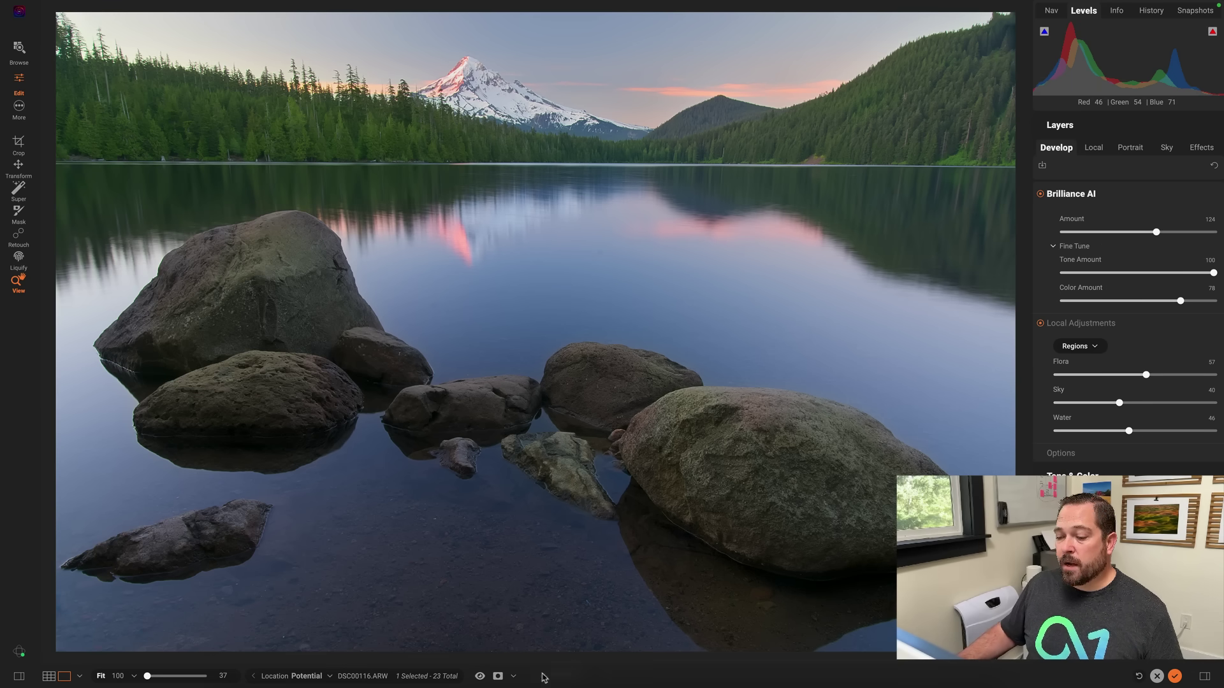
Toggle the edit preview off and back on to compare the lake photo before and after
left_click(479, 677)
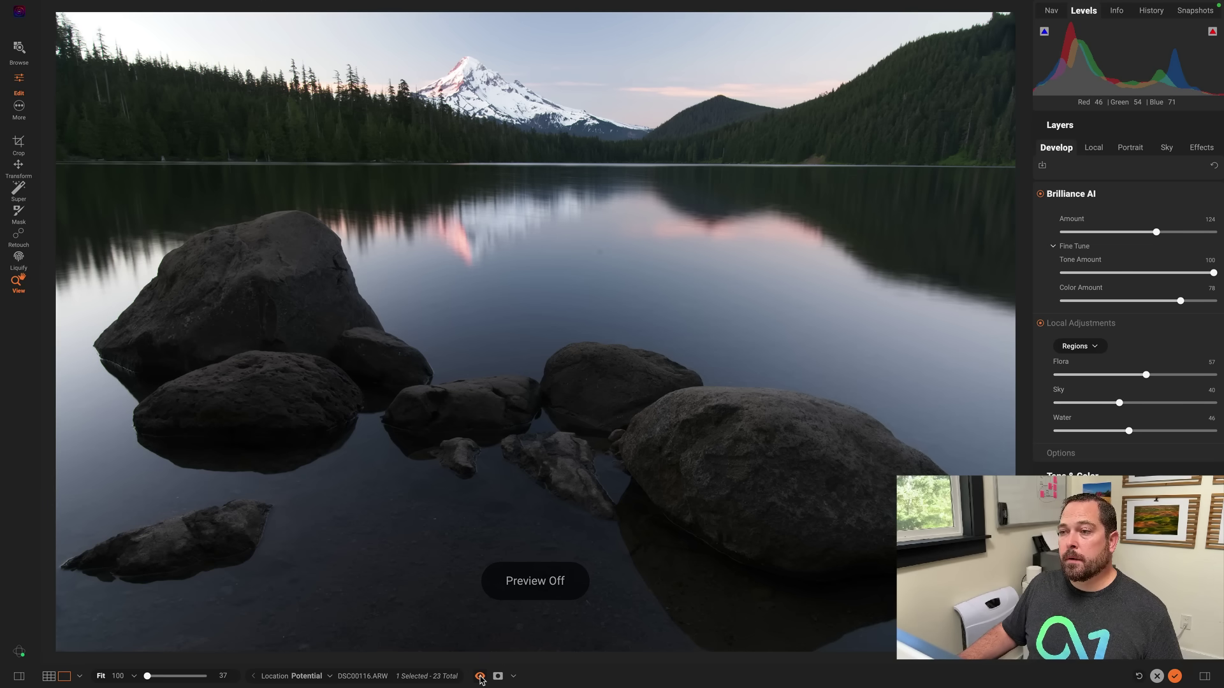
left_click(480, 677)
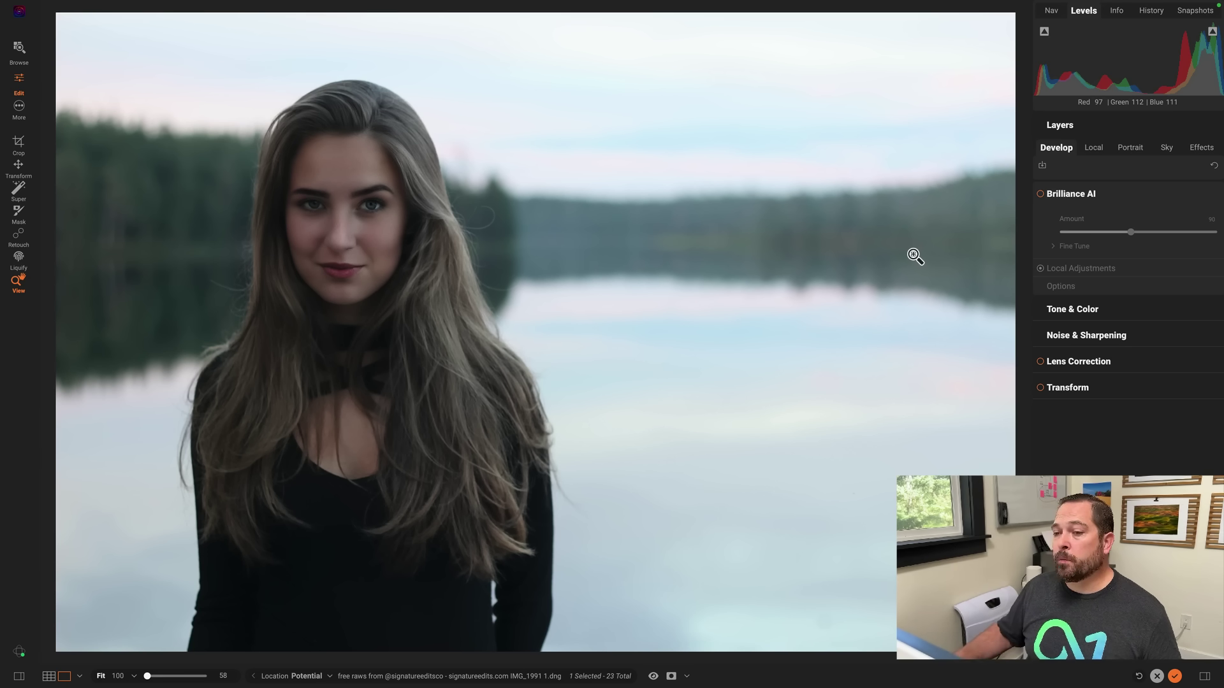
Enable Brilliance AI on the lakeside portrait and lower its amount from 90 to 69
left_click(1041, 195)
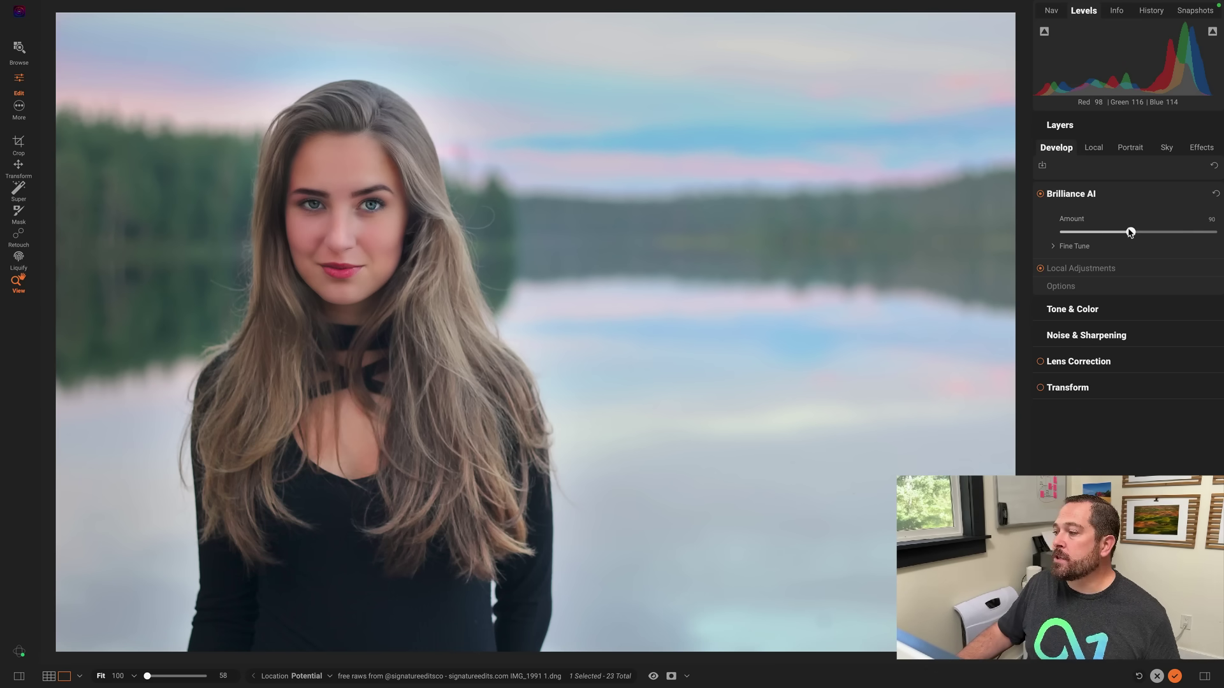
mouse_move(1131, 232)
left_mouse_down()
mouse_move(1065, 233)
mouse_move(1118, 236)
left_mouse_up()
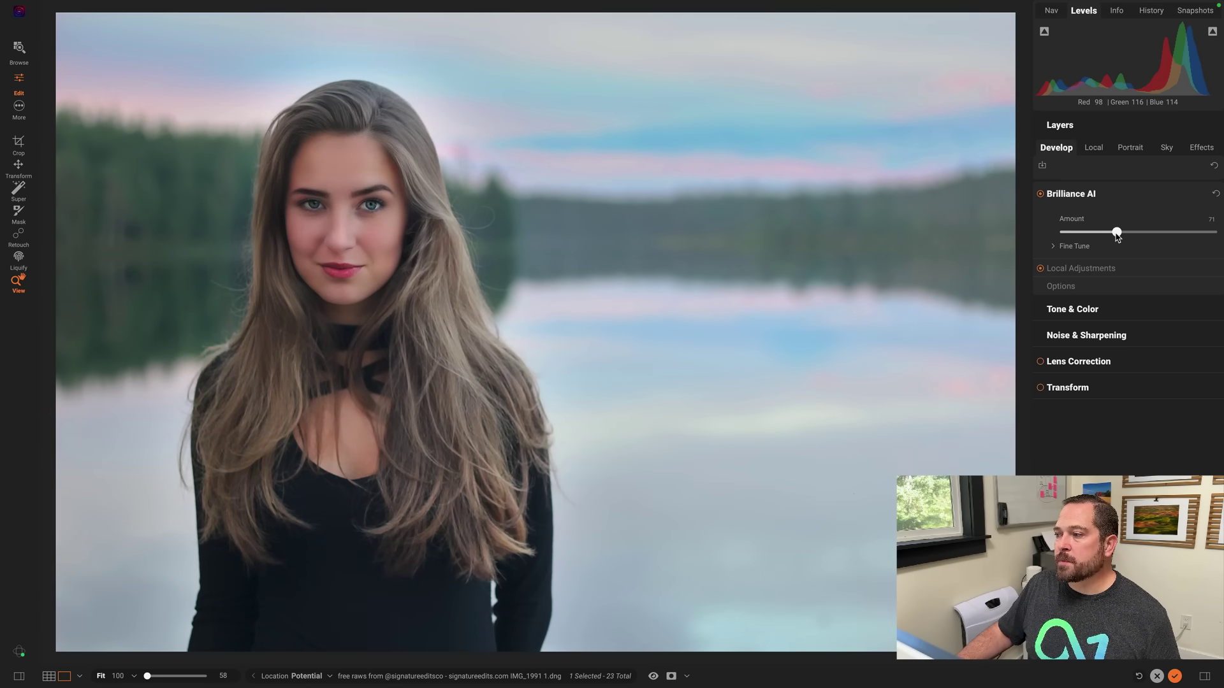
Set portrait regions to Background 73, Flora 67, People 62, Sky 60, then compare before/after
left_click(1085, 270)
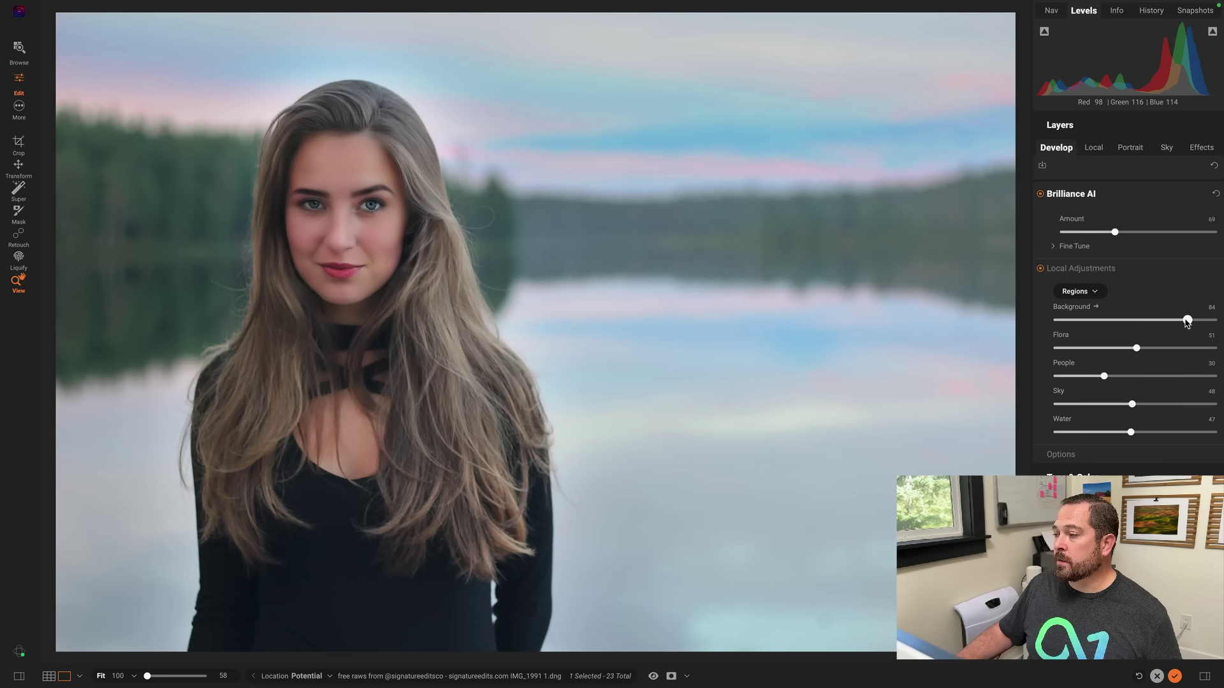
left_click_drag(1188, 320, 1169, 350)
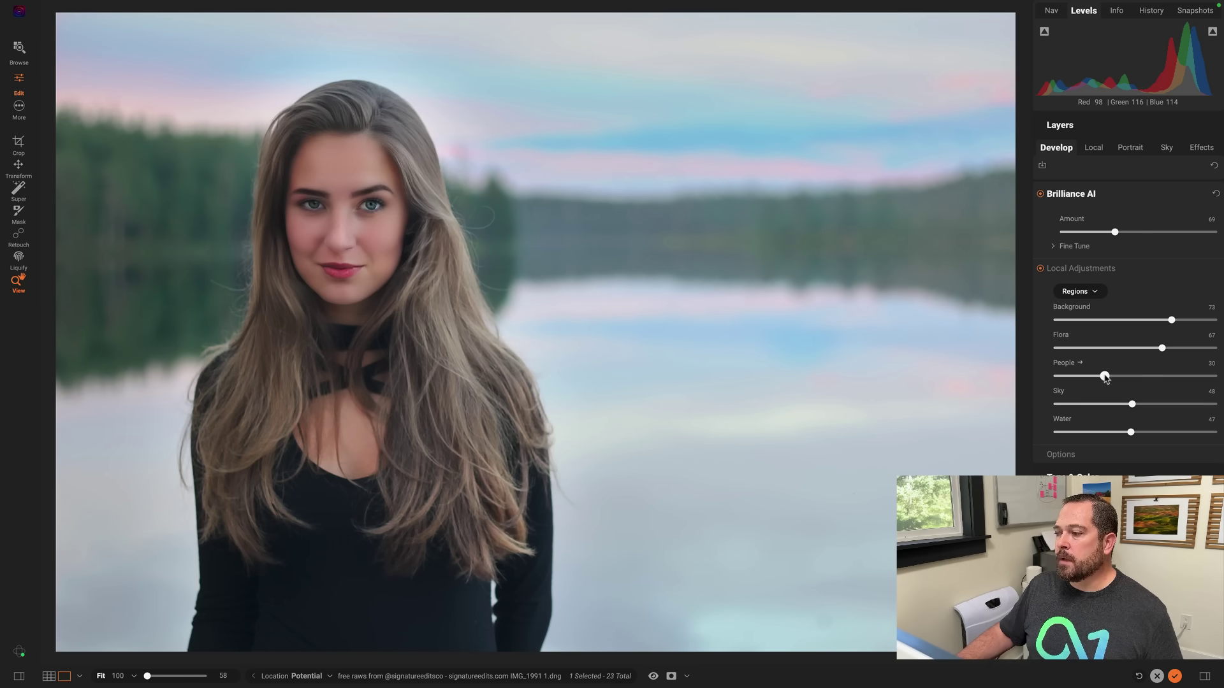
left_click_drag(1106, 378, 1151, 409)
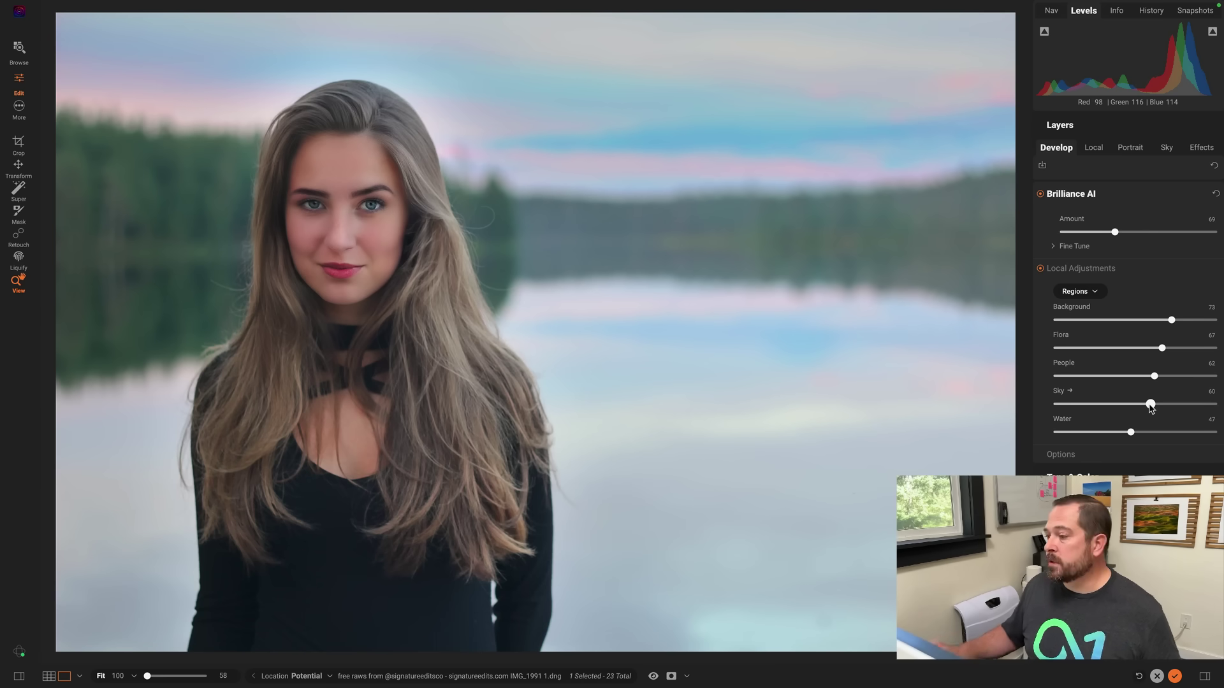
left_click(654, 676)
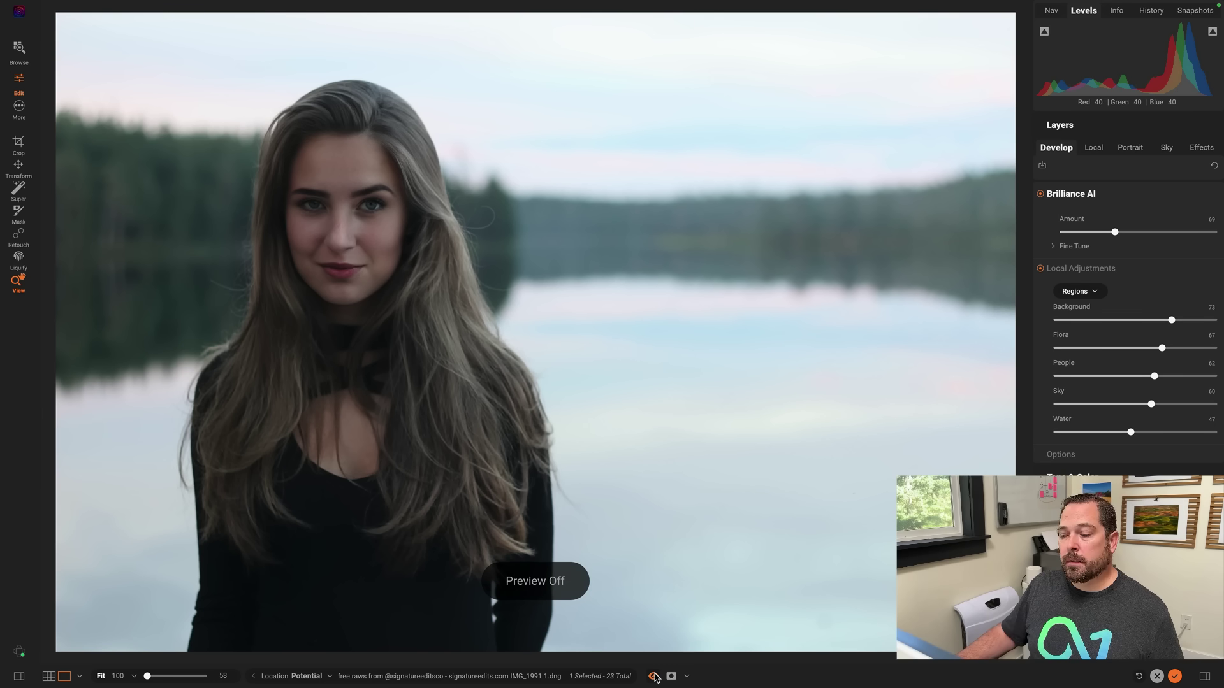
left_click(654, 676)
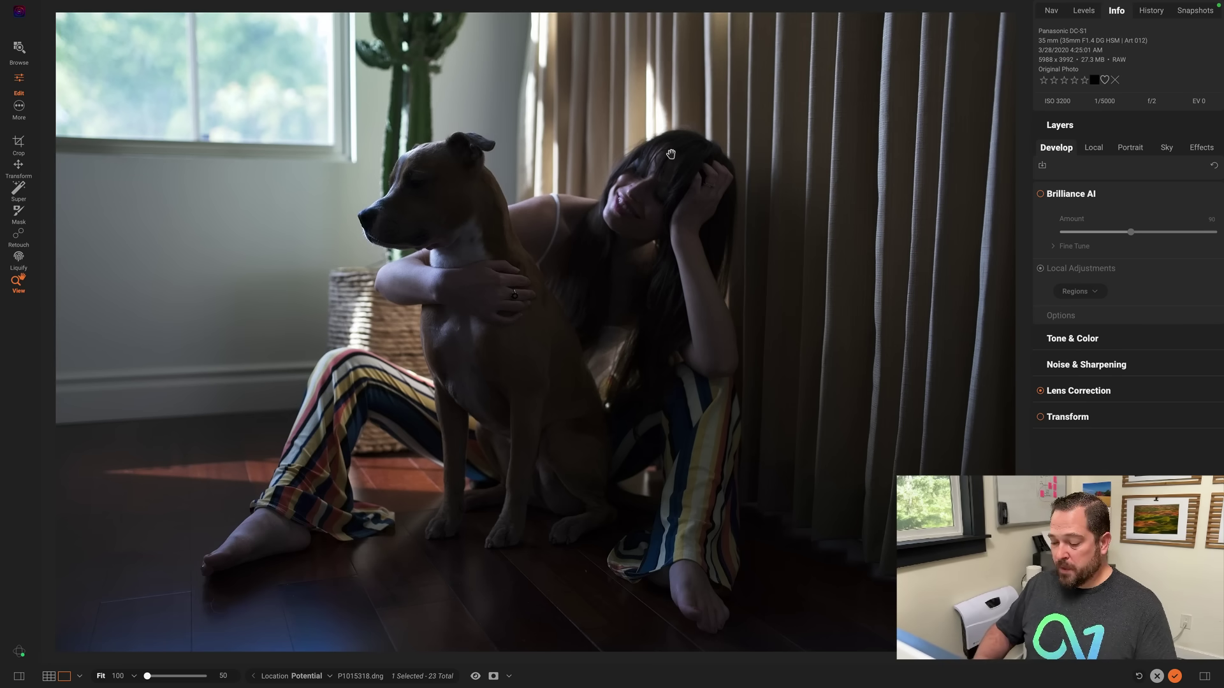
Zoom the woman-and-dog photo to 300% and pan around to inspect detail
key("ctrl+equal")
key("ctrl+equal")
key("ctrl+equal")
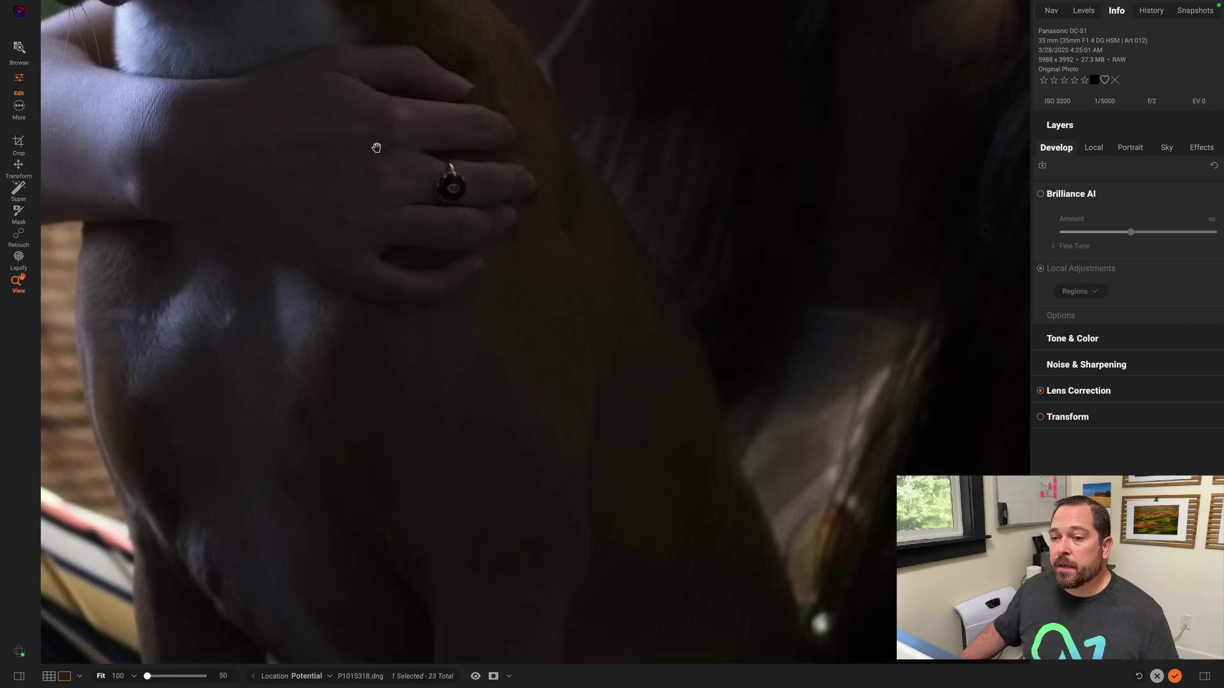
left_click_drag(377, 145, 606, 134)
key("ctrl+equal")
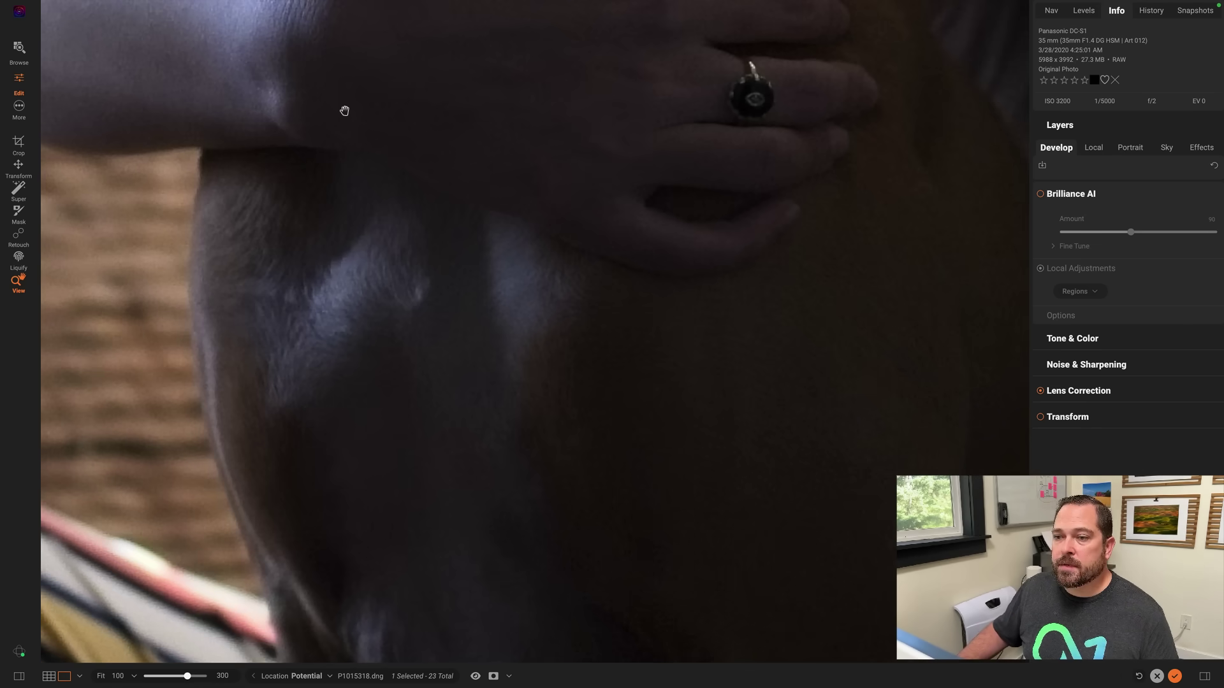
left_click_drag(342, 112, 649, 163)
left_click_drag(391, 128, 596, 136)
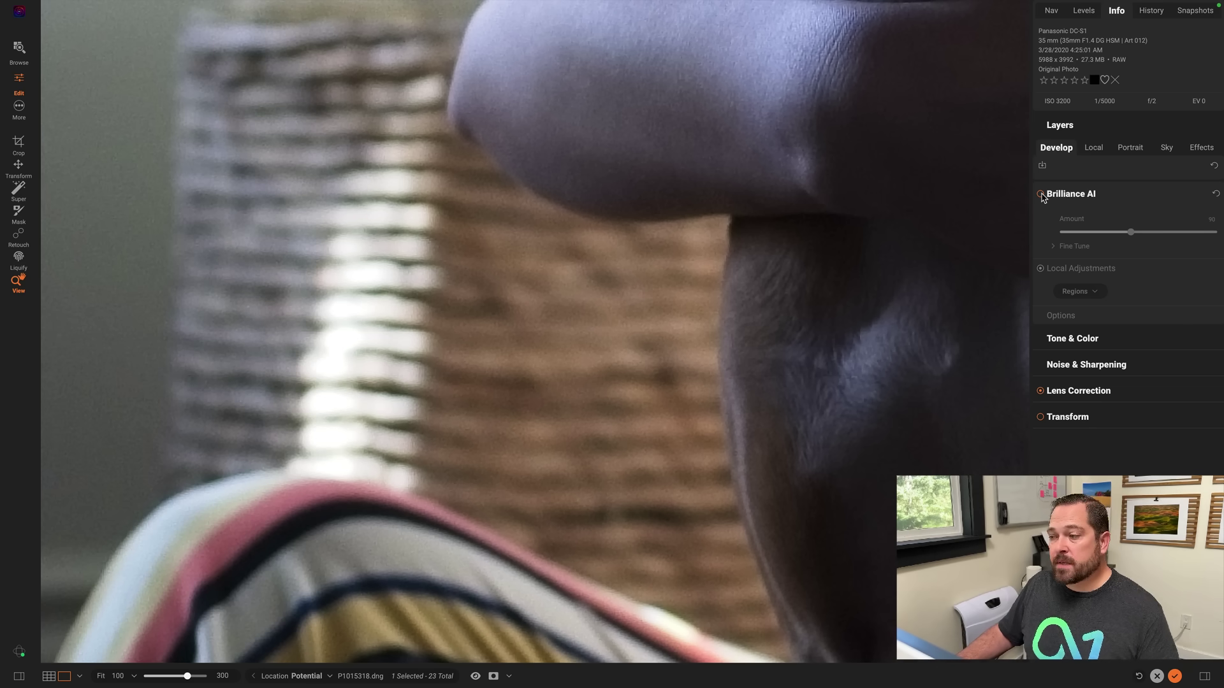
Enable Brilliance AI at amount 90, compare it off and on, then fit the photo to view
left_click(1041, 194)
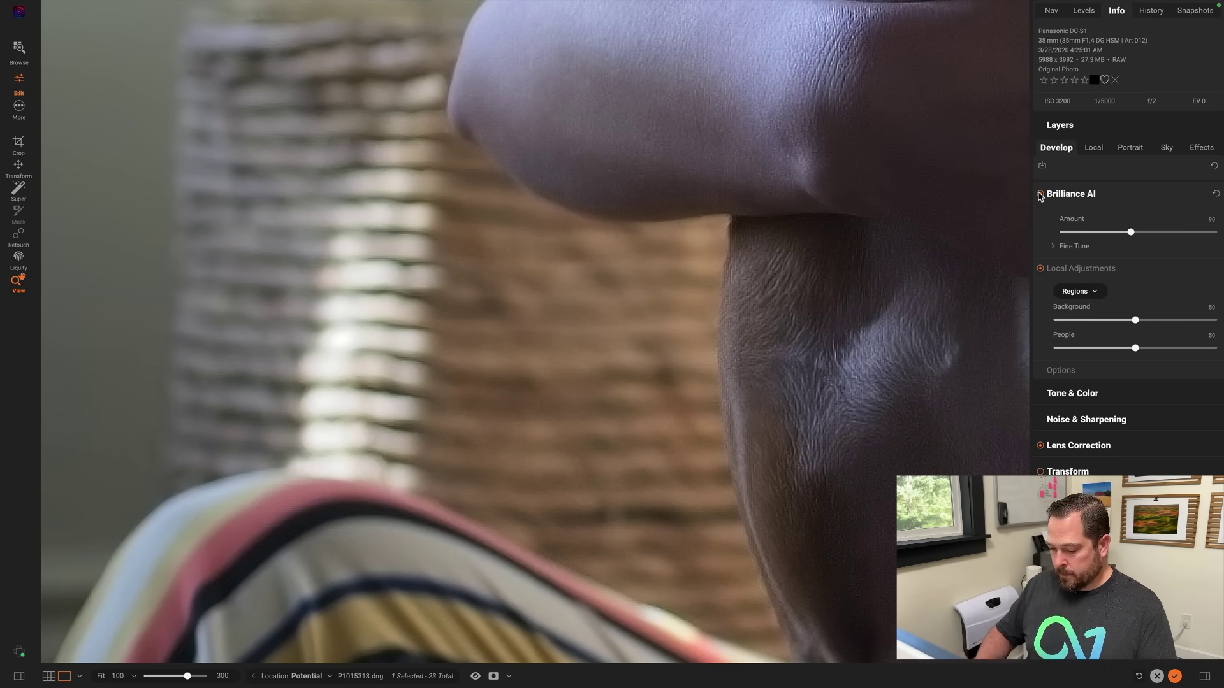
key("ctrl+minus")
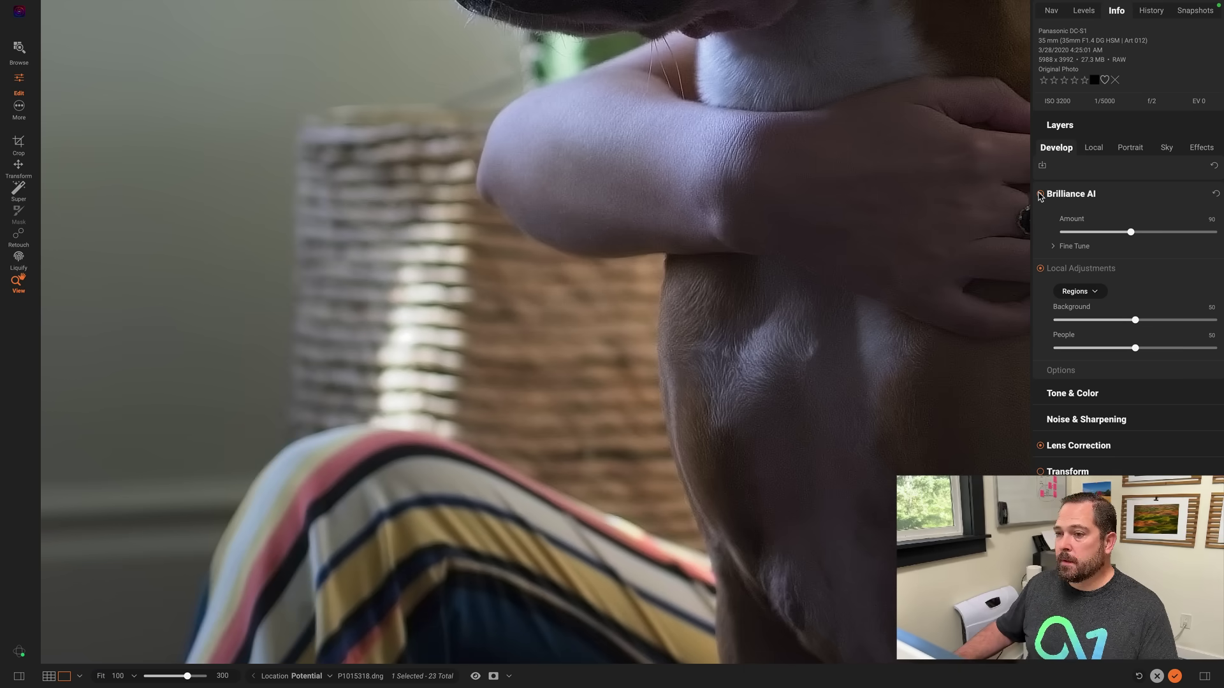
left_click(1041, 194)
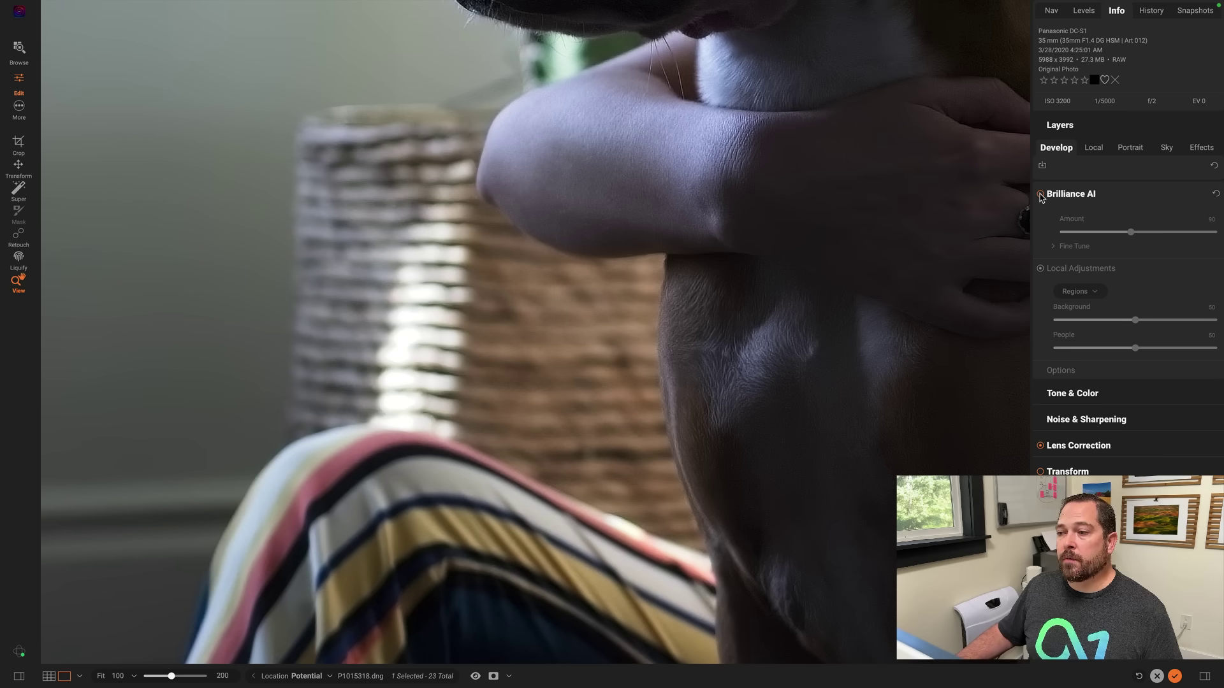
left_click(1041, 195)
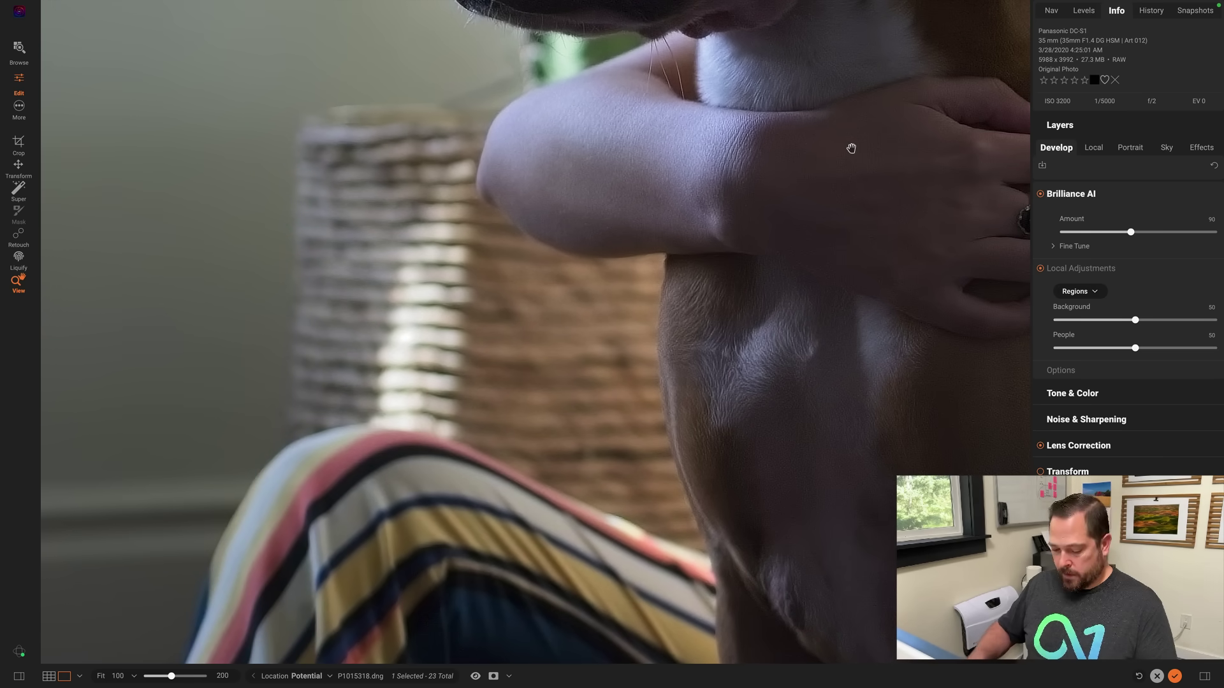
key("ctrl+0")
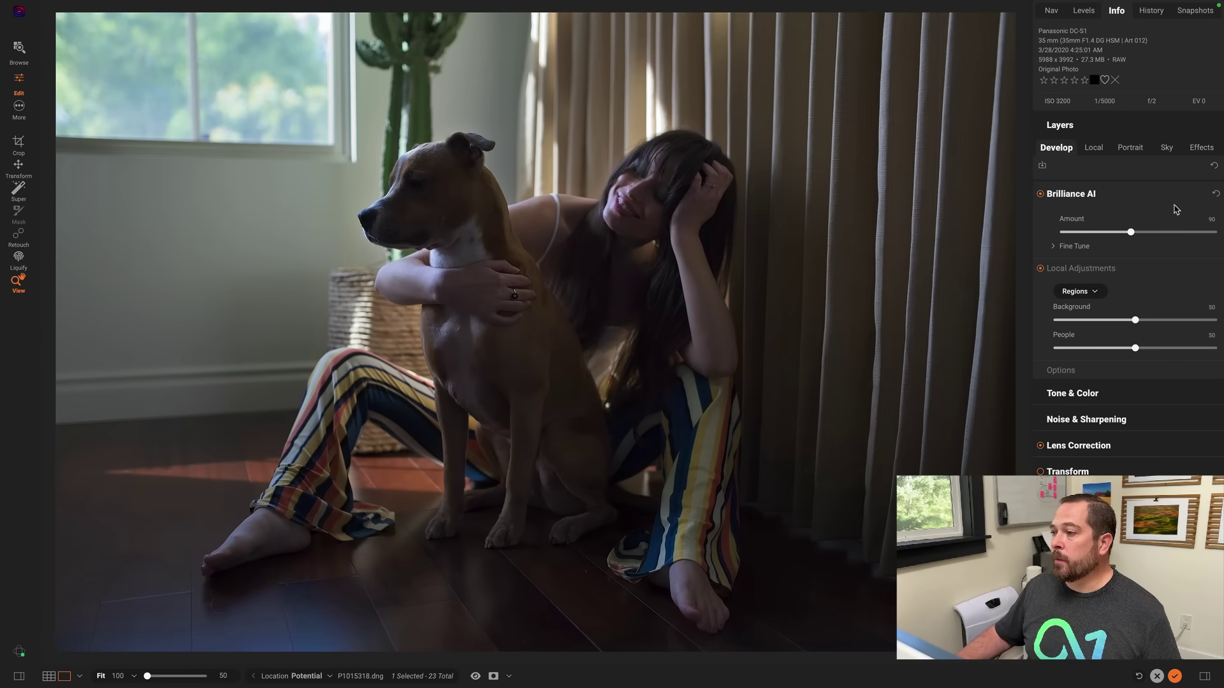
Compare Brilliance AI off/on, then set Amount to 128 and Fine Tune Color Amount to 78
left_click(1041, 194)
left_click(1041, 195)
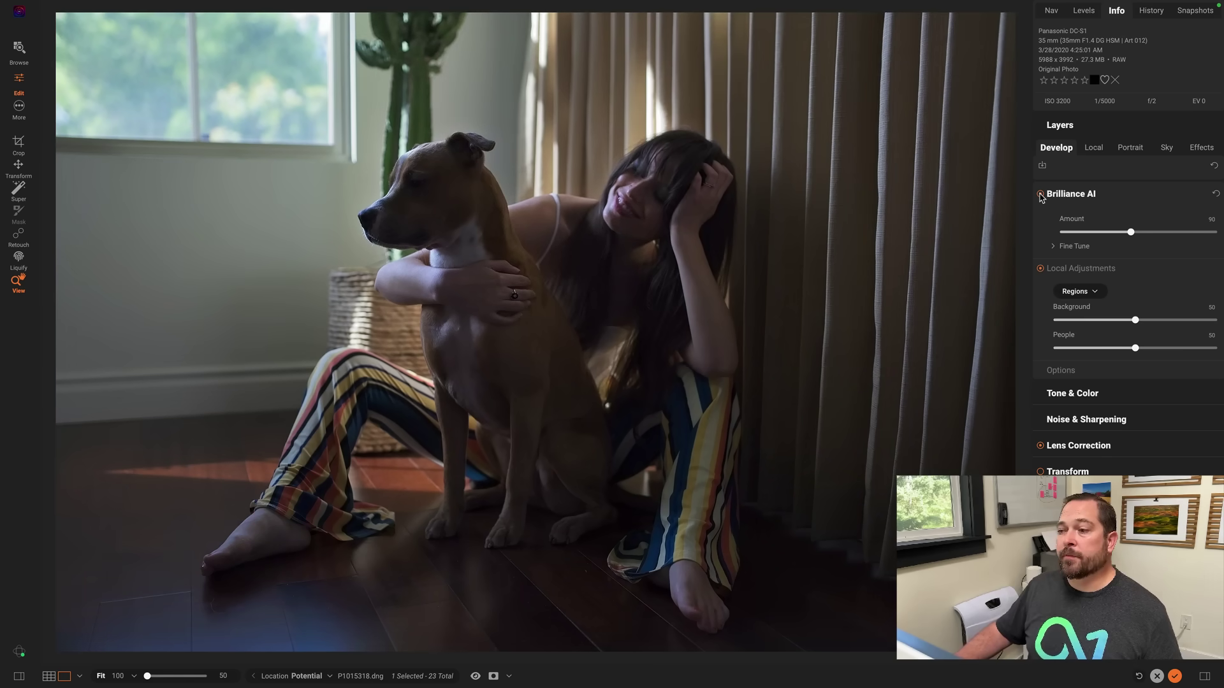
left_click_drag(1132, 233, 1166, 236)
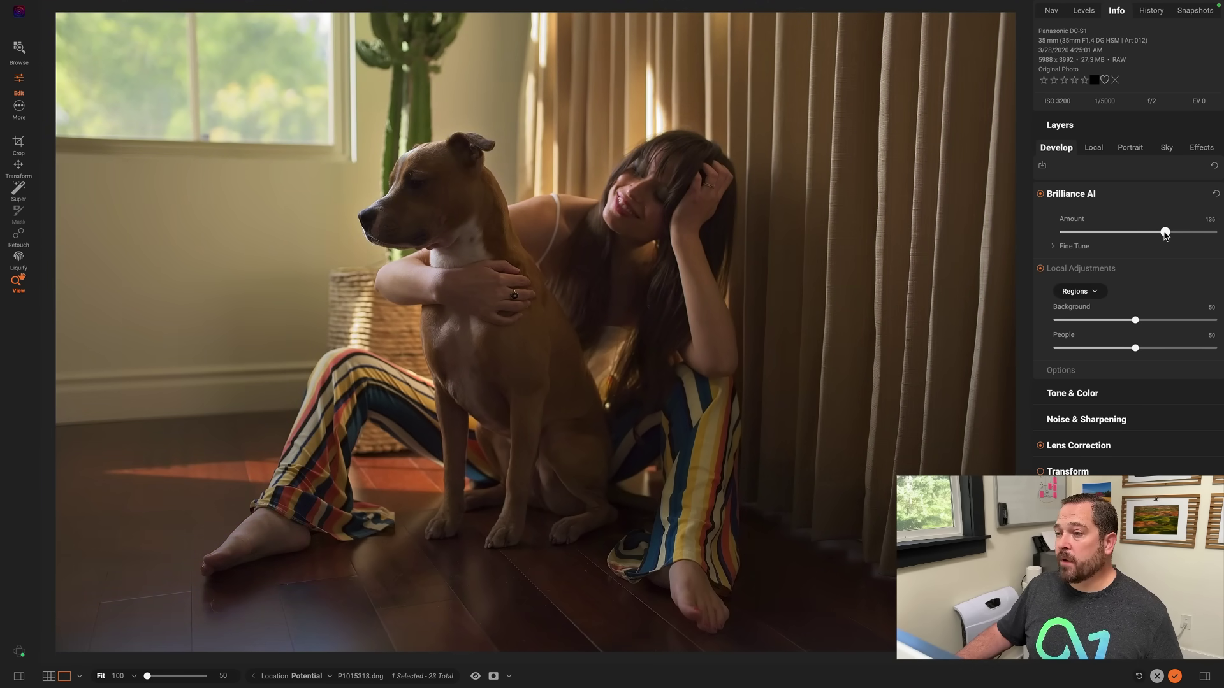
left_click(1053, 247)
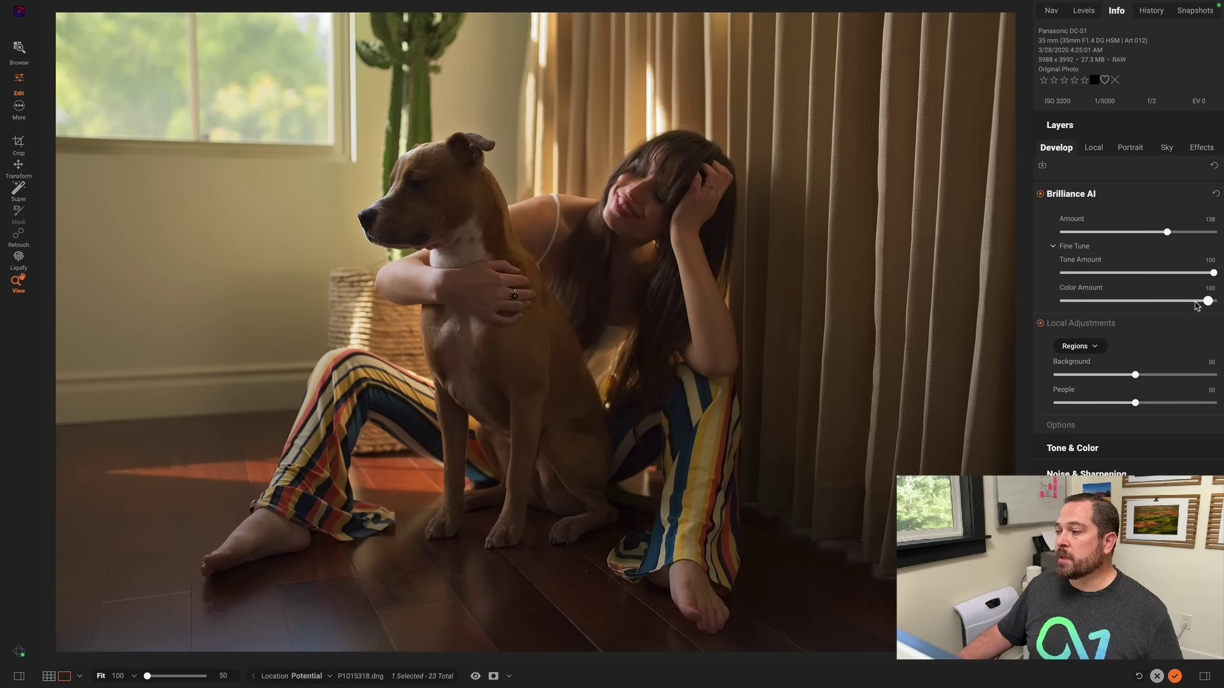
left_click_drag(1212, 302, 1178, 304)
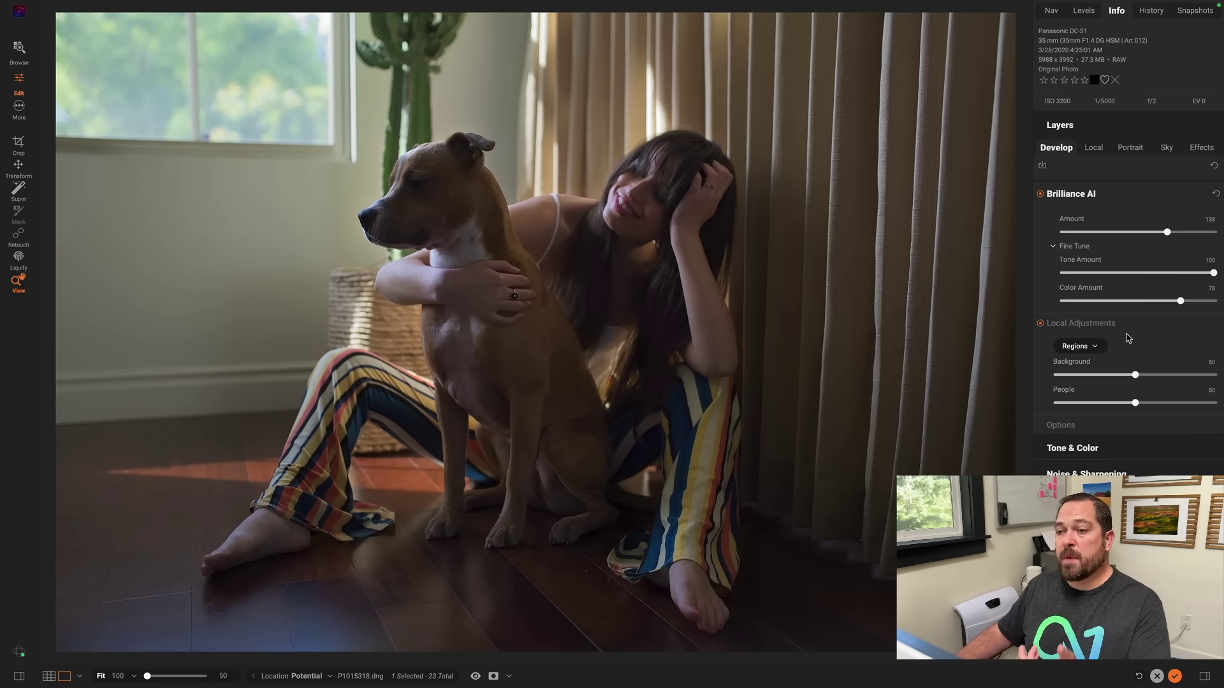
Replace the Background region with Animal, raising Animal to about 88 and People to 81
left_click(1096, 347)
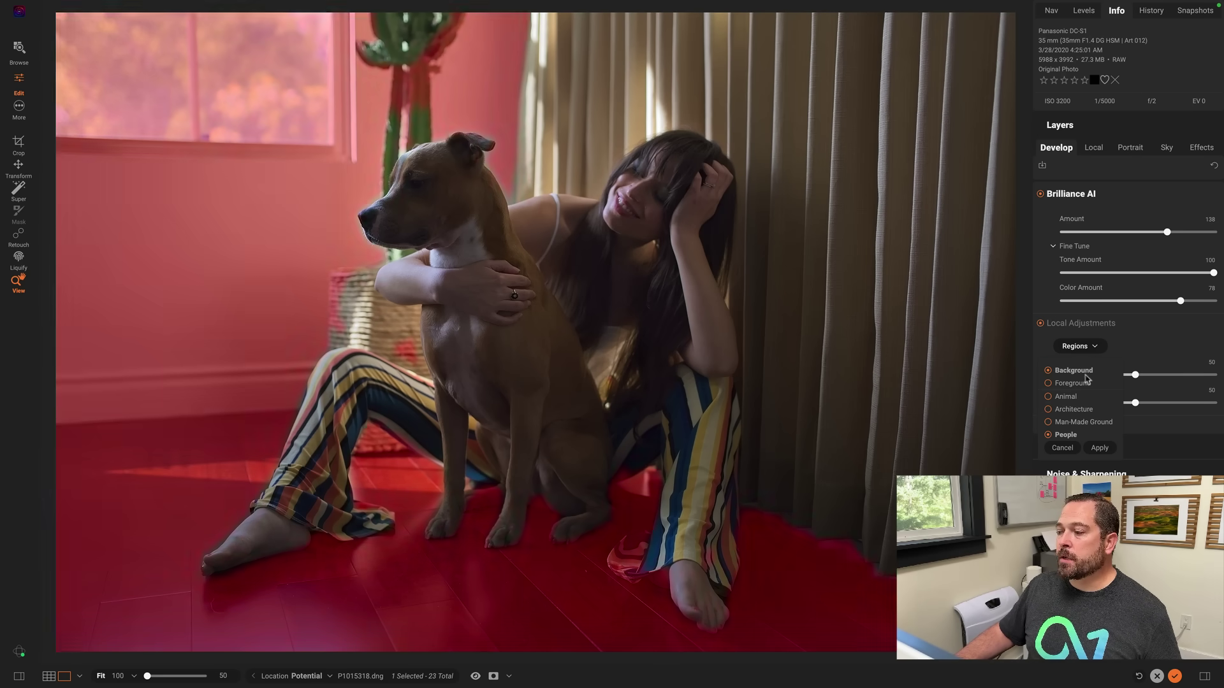
left_click(1048, 371)
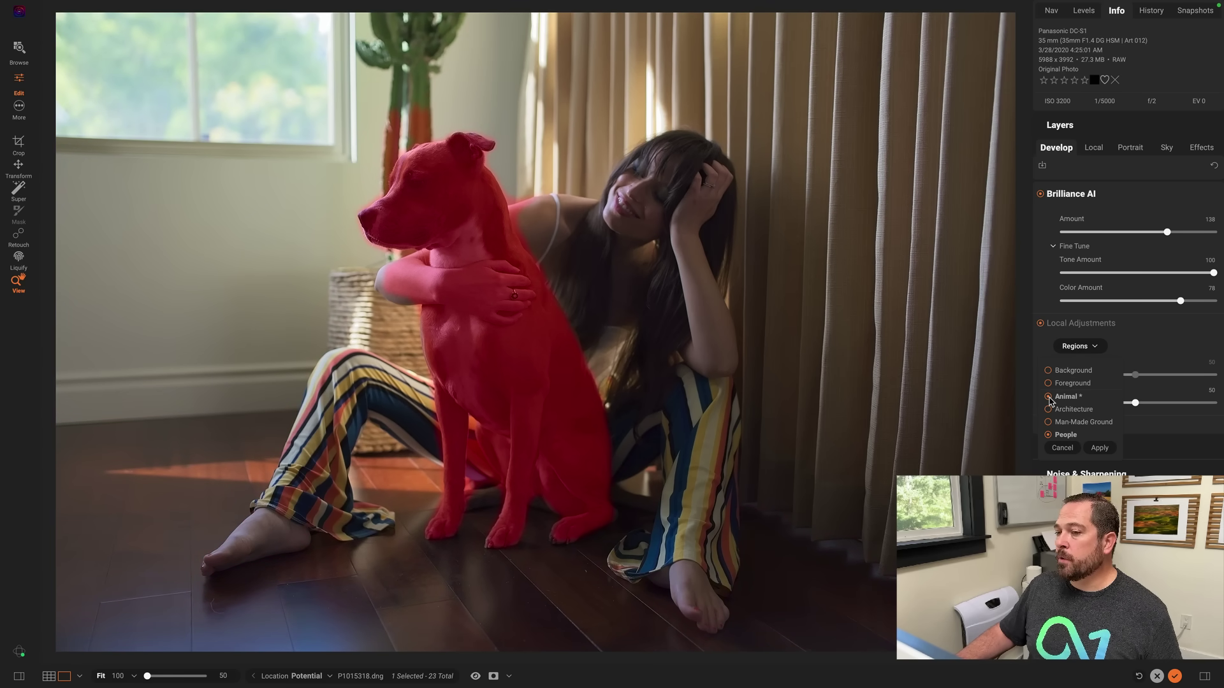
left_click(1101, 448)
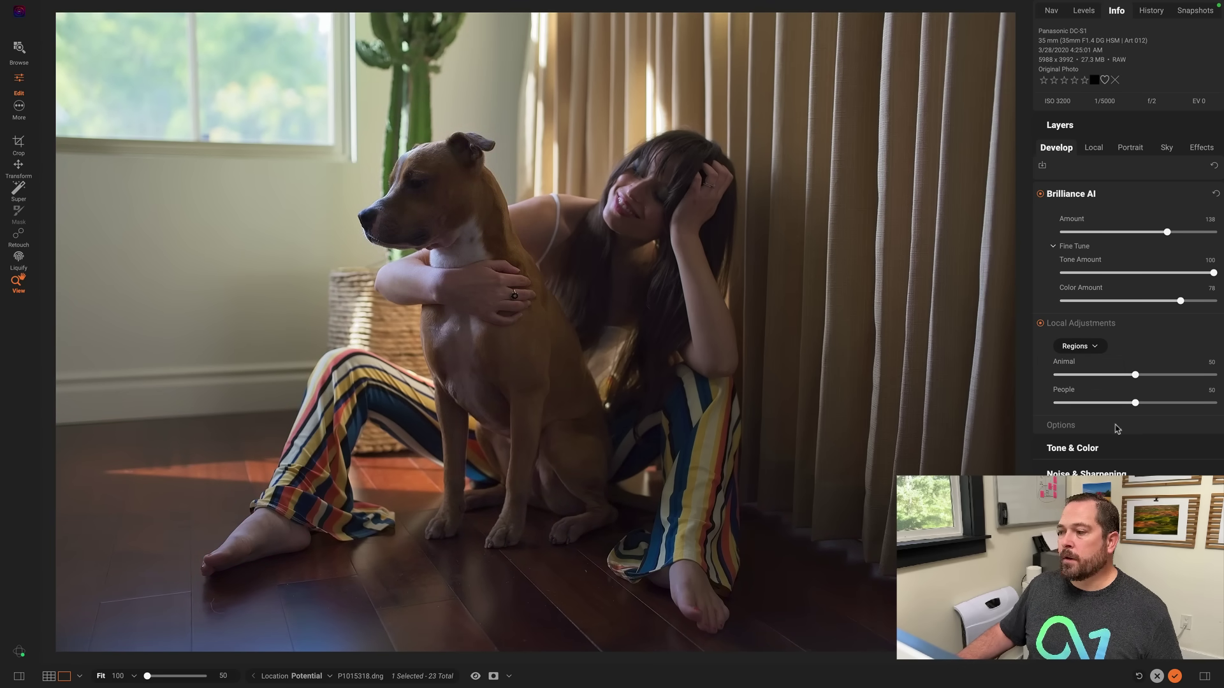
left_click_drag(1136, 377, 1196, 407)
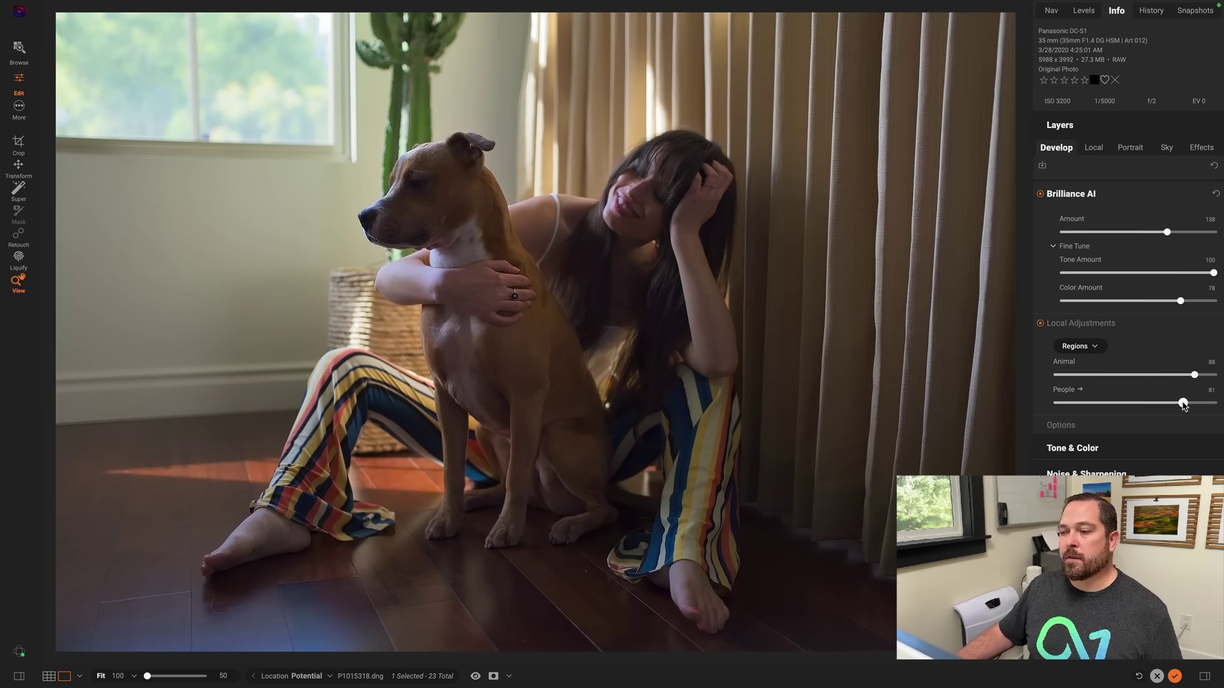
View the original unedited dog photo for a before/after comparison
left_click(475, 676)
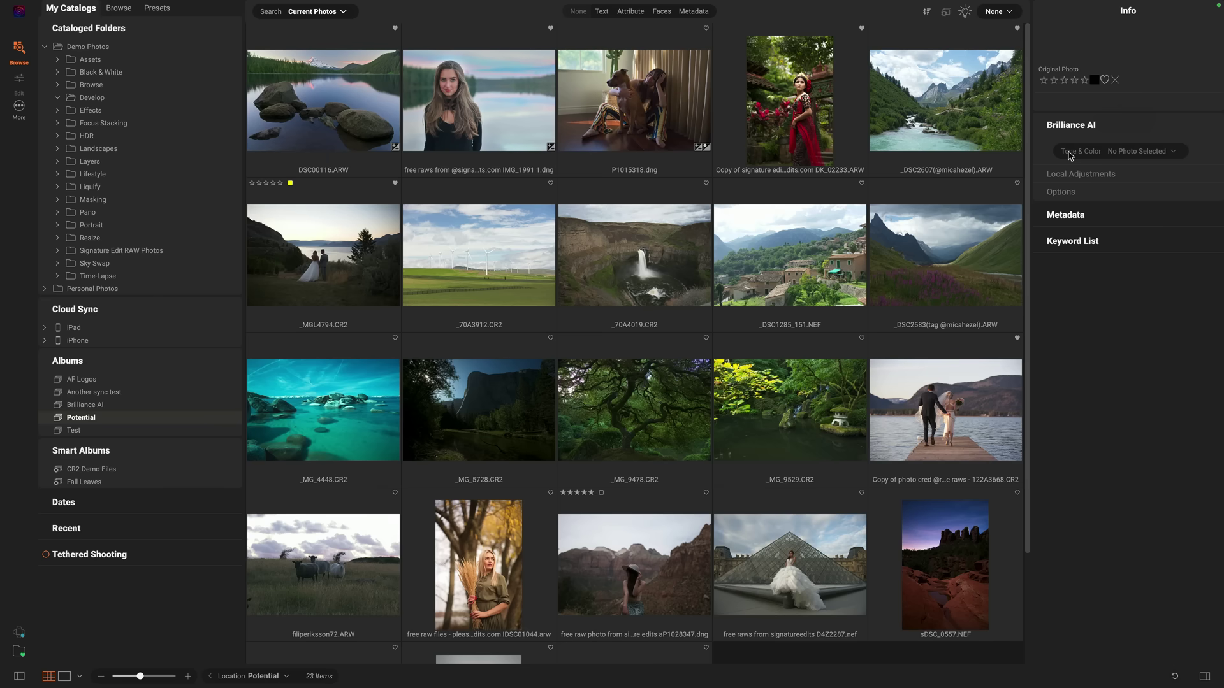
Select the 17 photos from the red-dress image through sDSC_0557.NEF and switch Brilliance AI Tone & Color On
left_click(802, 117)
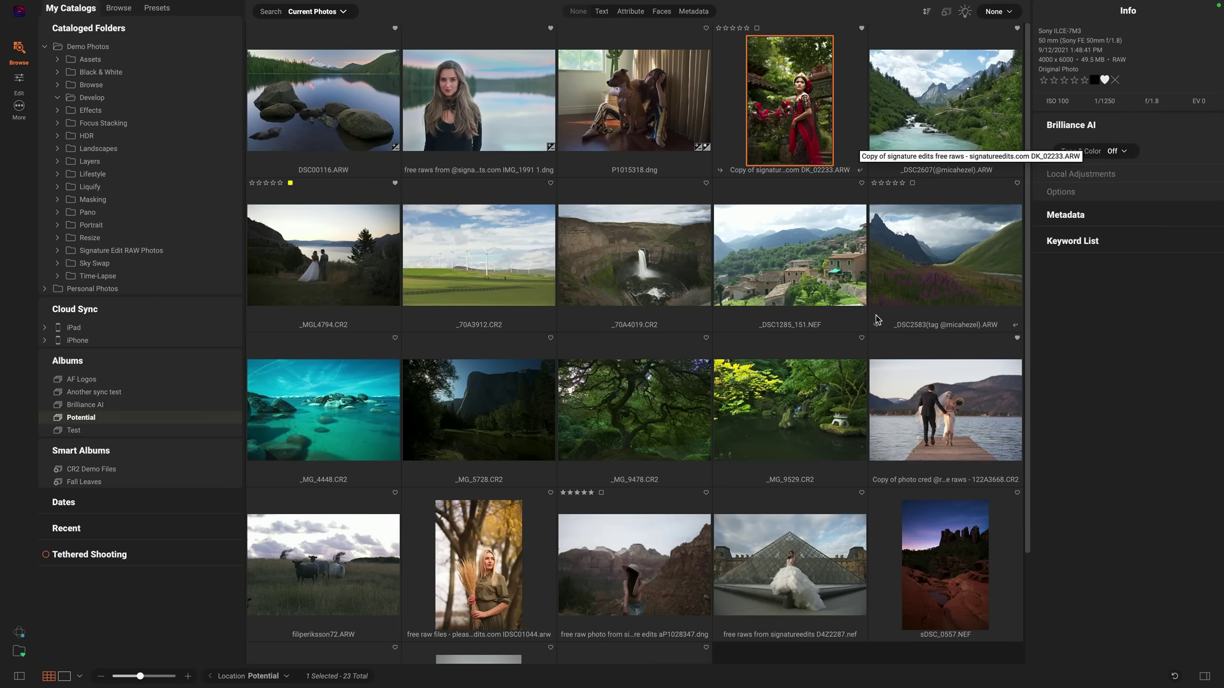
left_click(927, 567, "shift")
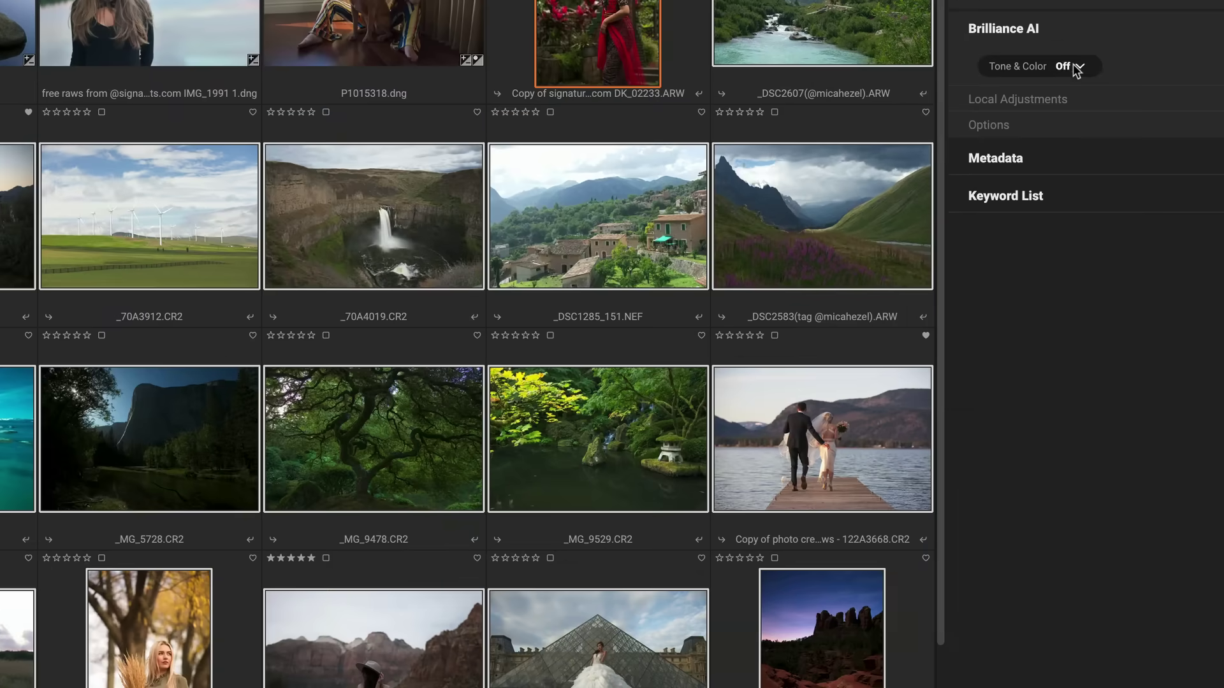
left_click(1117, 151)
left_click(1072, 49)
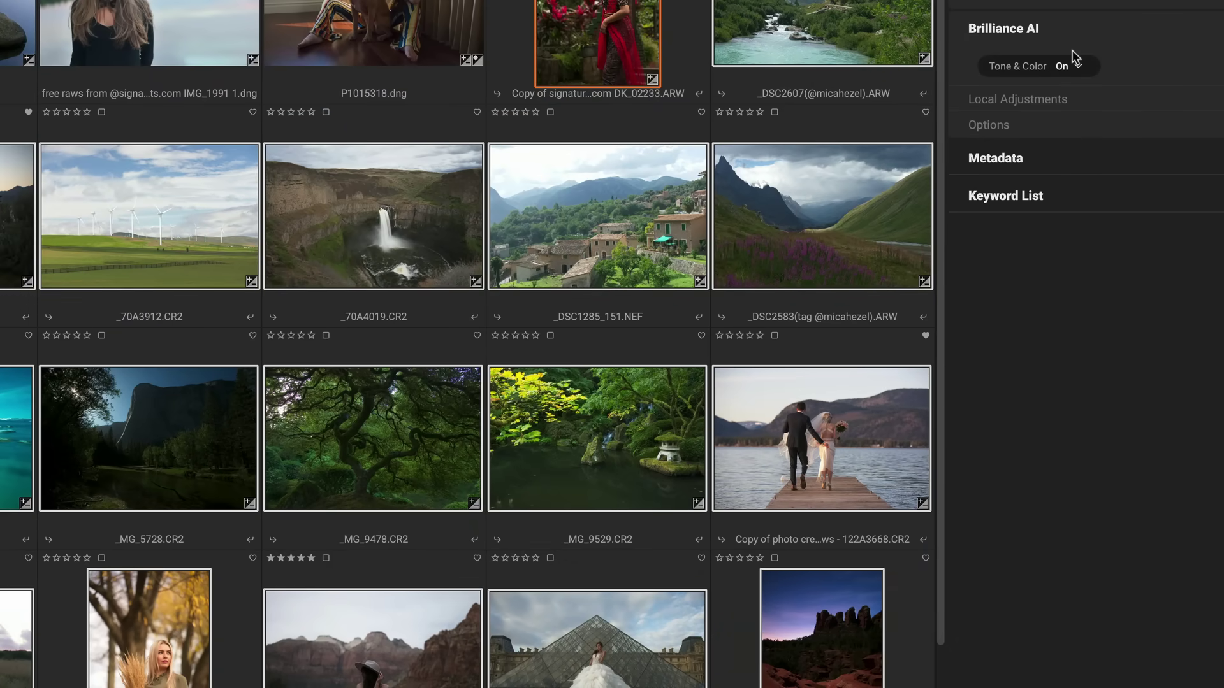